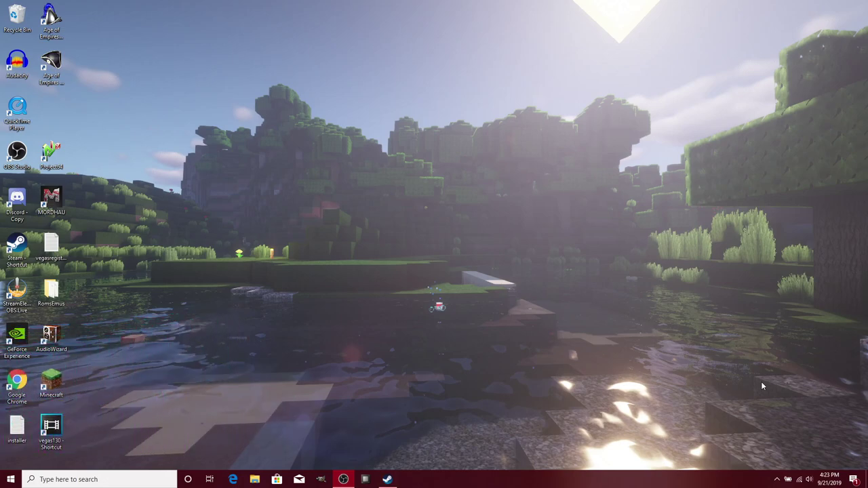
- Add Minecraft to the Steam library as a non-Steam game and select it in the library
left_click(385, 480)
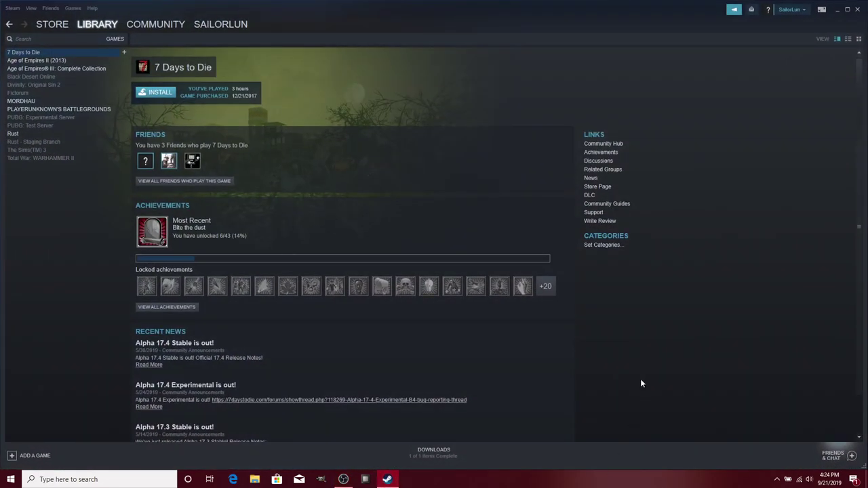
left_click(15, 458)
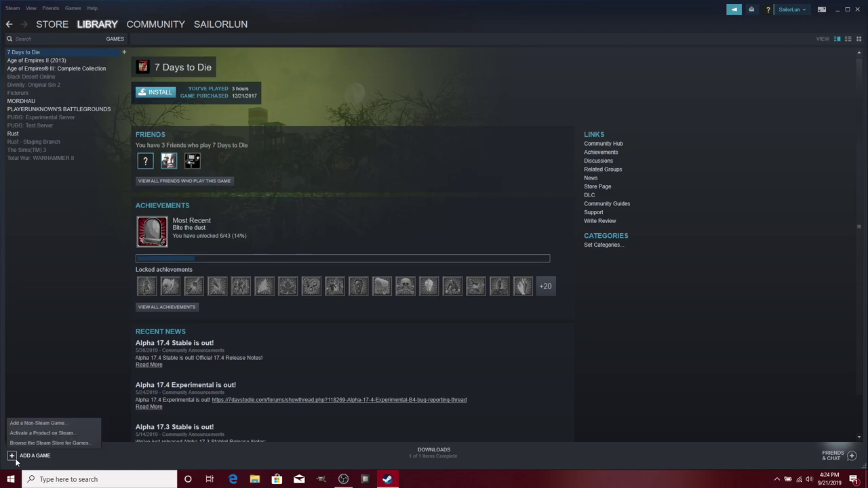
left_click(54, 423)
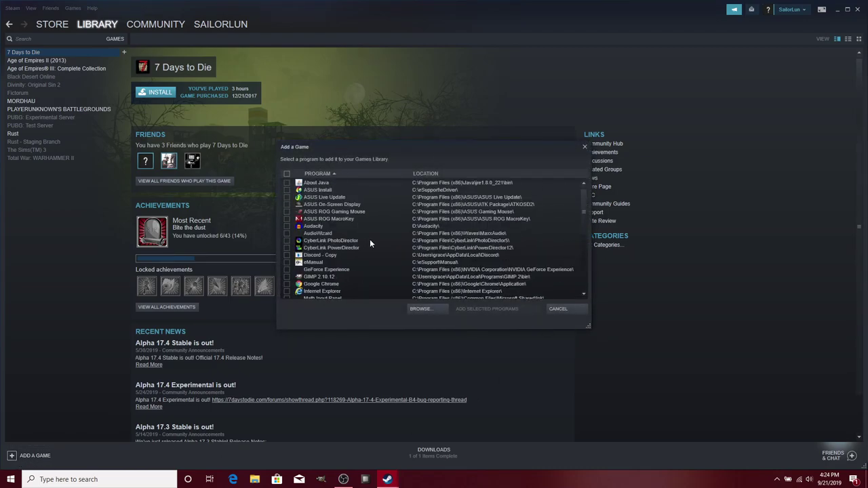
scroll(369, 243, "down", 1)
scroll(352, 272, "down", 3)
scroll(349, 264, "down", 1)
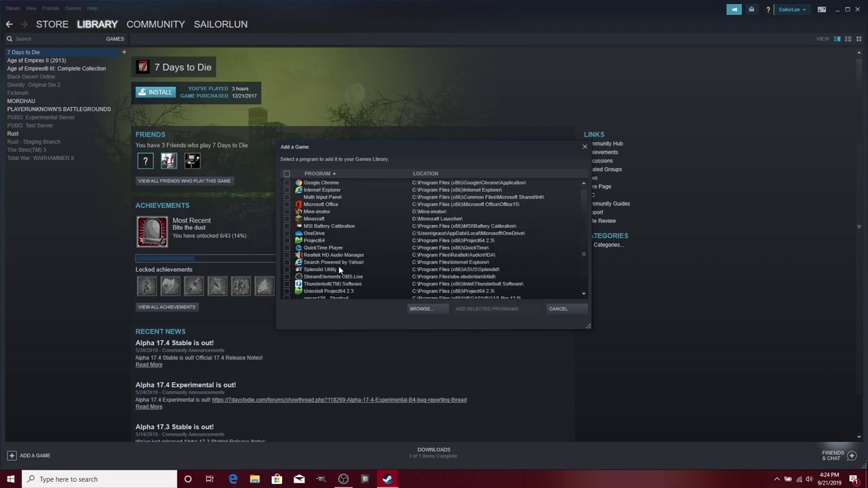
left_click(286, 219)
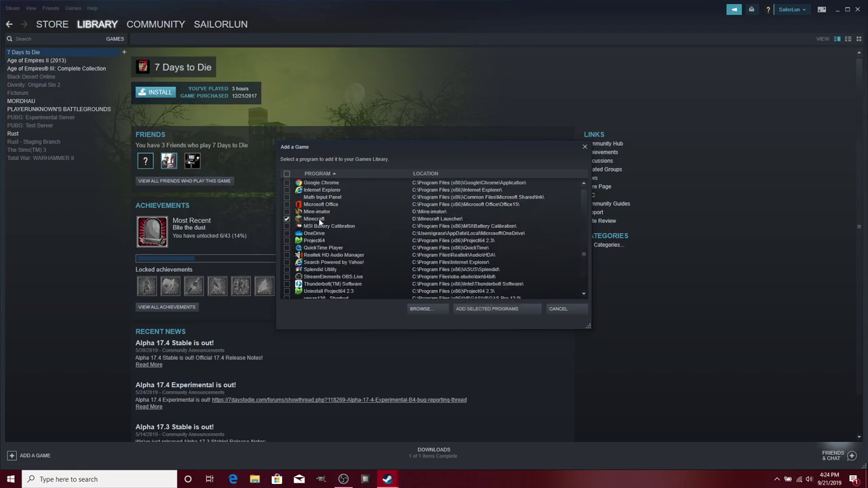
left_click(502, 309)
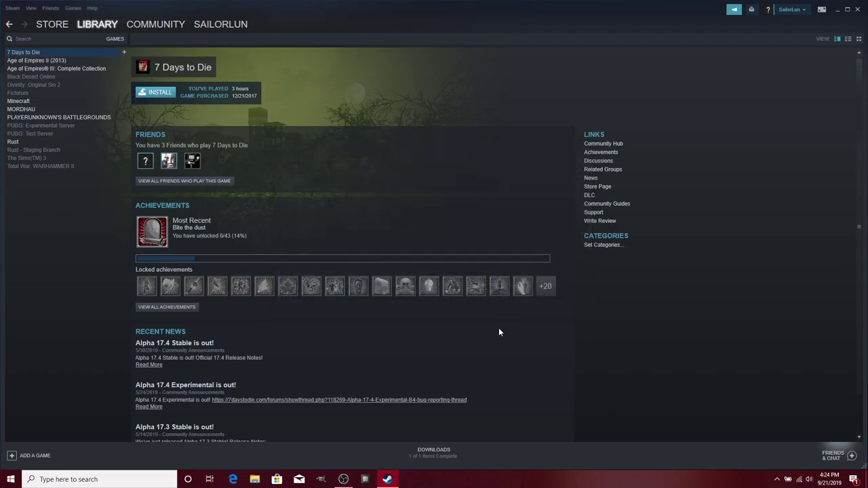
left_click(21, 102)
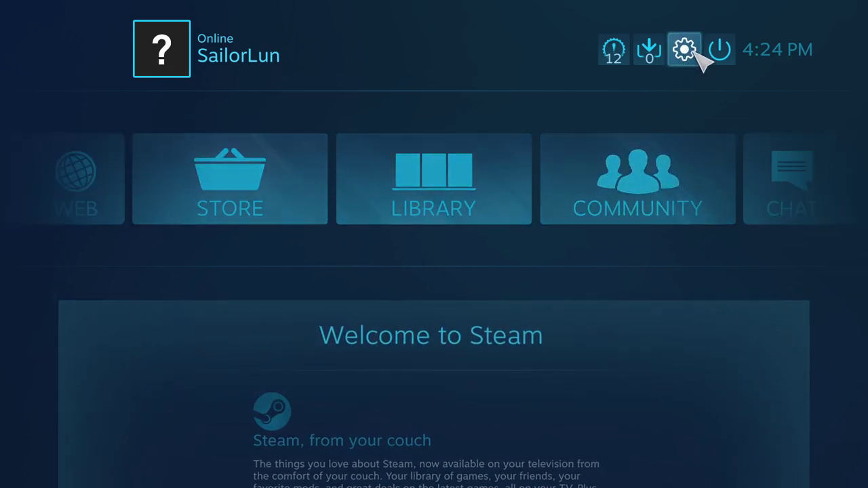
left_click(685, 49)
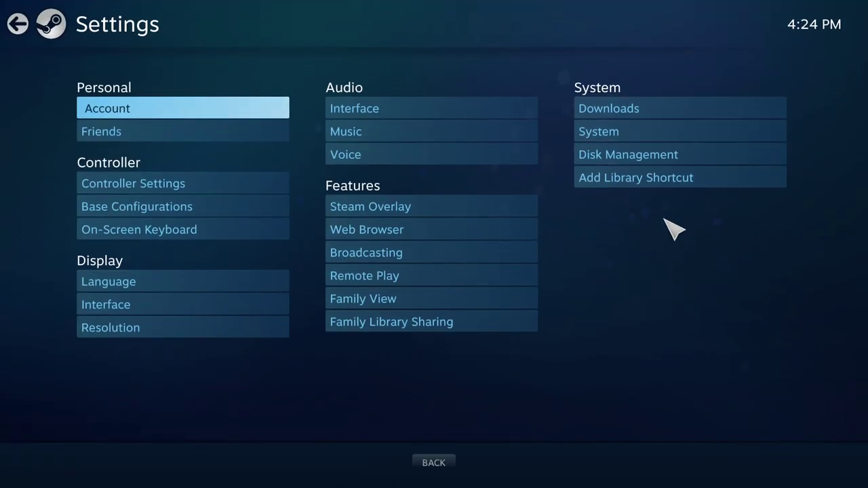
left_click(146, 192)
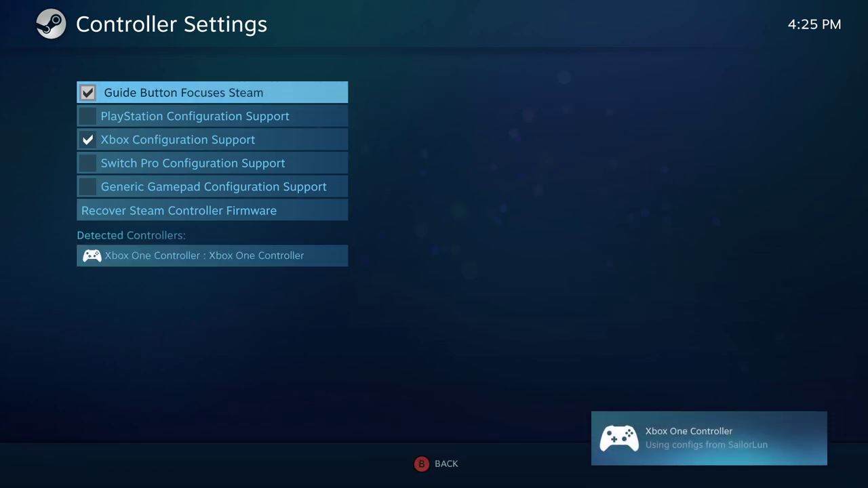
left_click(173, 258)
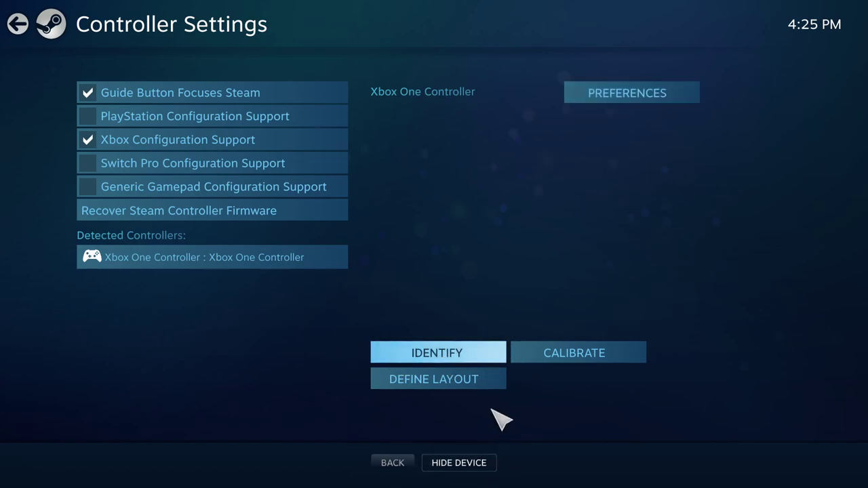
left_click(395, 466)
left_click(396, 464)
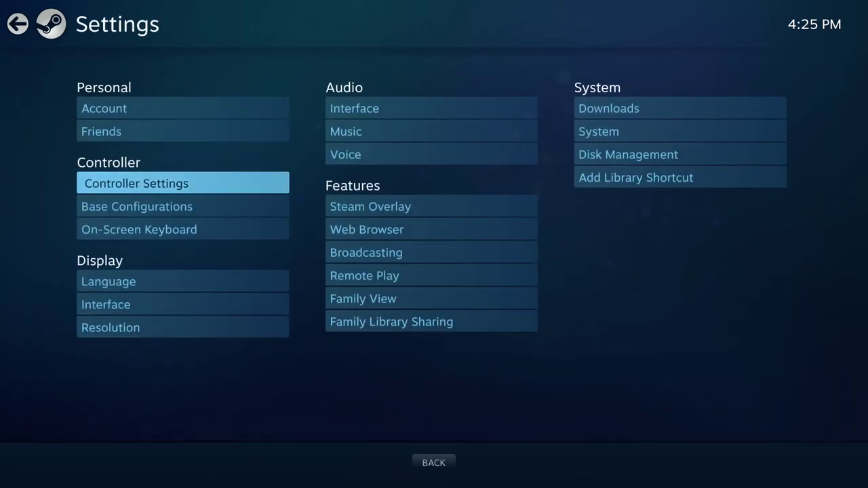
- From the Big Picture home, go to Library > Games > Minecraft and open Manage Shortcut
left_click(439, 464)
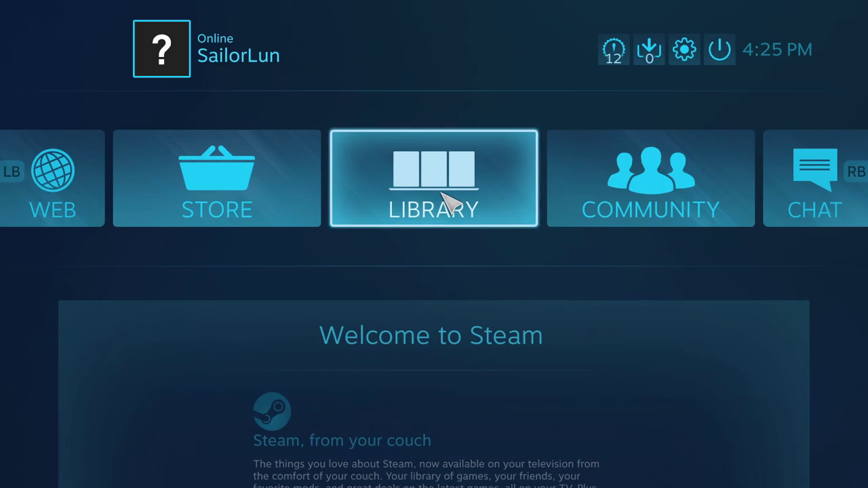
left_click(441, 194)
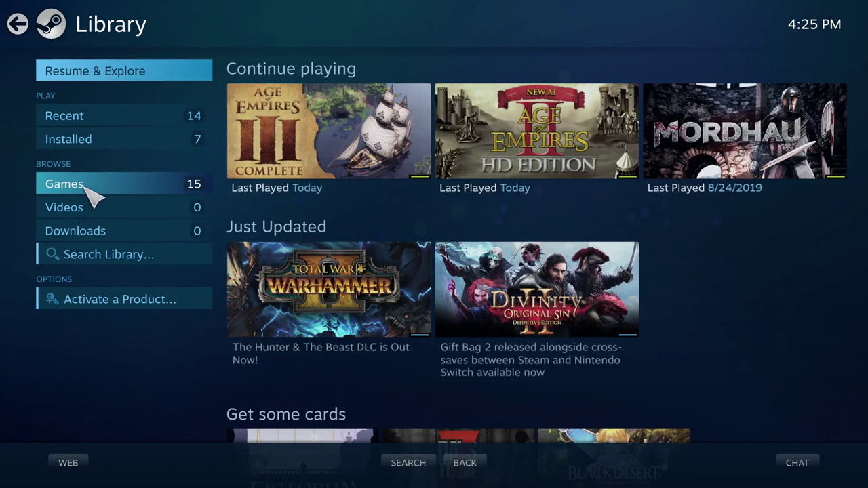
left_click(84, 189)
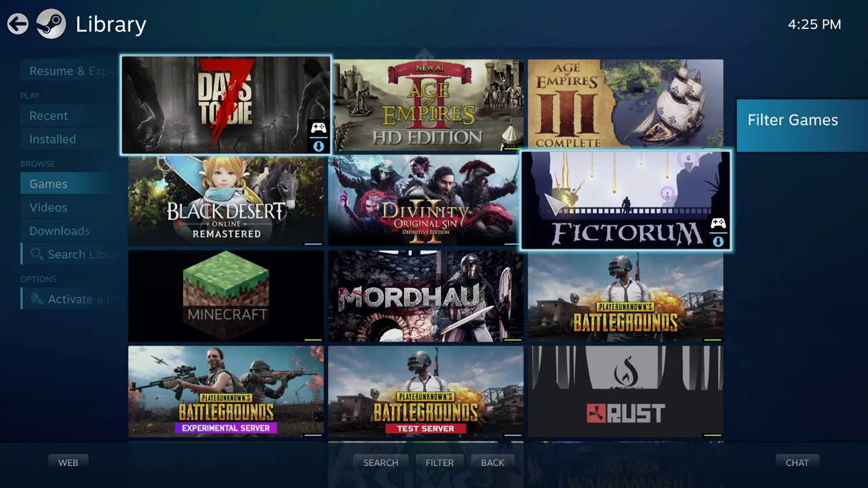
left_click(278, 305)
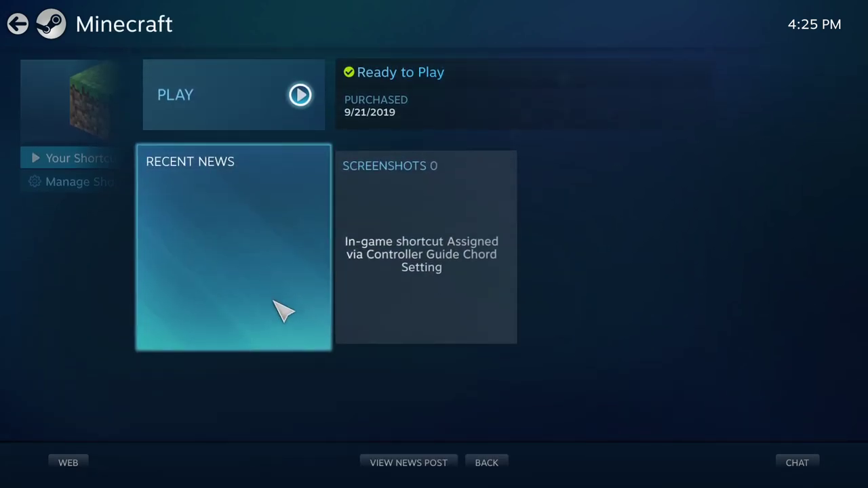
left_click(90, 189)
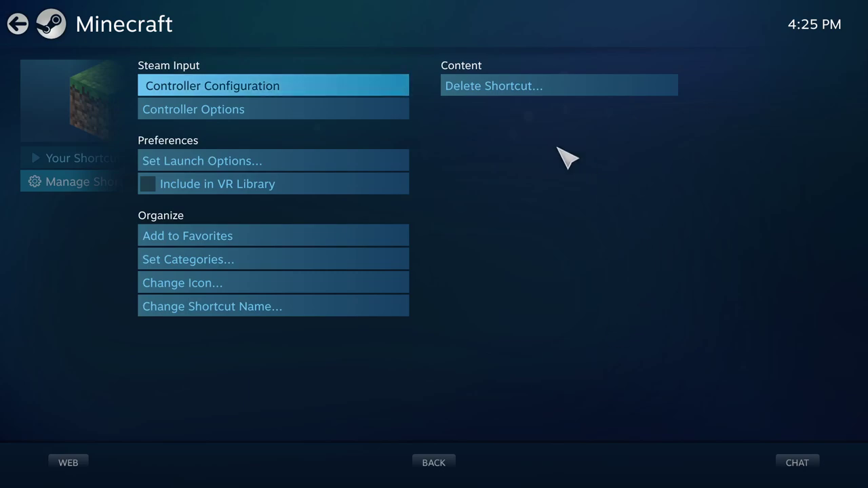
- Open Minecraft's Controller Configuration to see the Gamepad layout by Percules
left_click(244, 95)
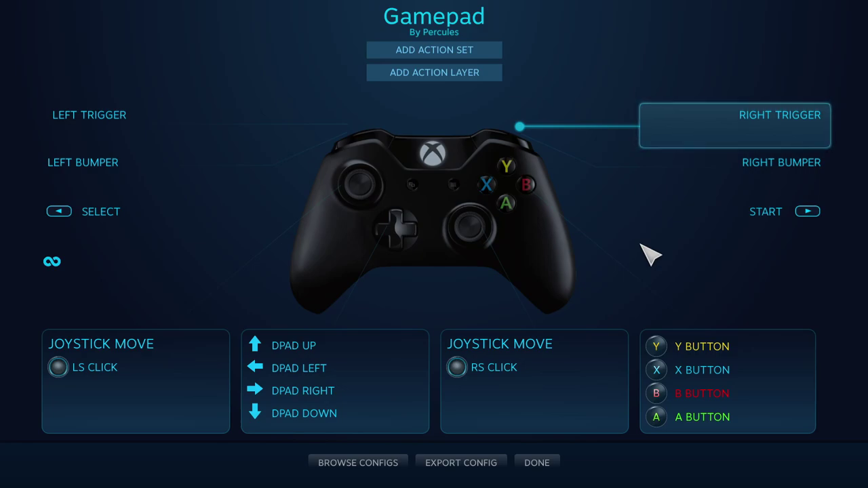
- Browse Community layouts and preview 'Xbox-Like Minecraft Controls by Sneaky420'
left_click(349, 464)
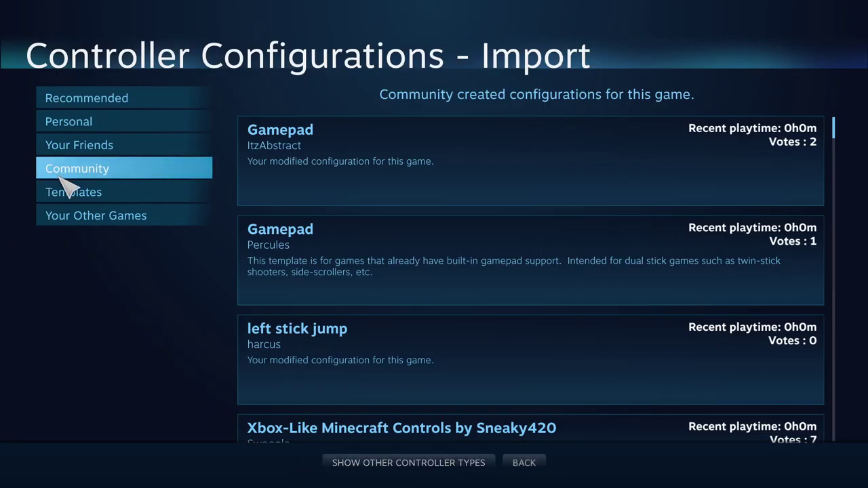
scroll(404, 196, "down", 2)
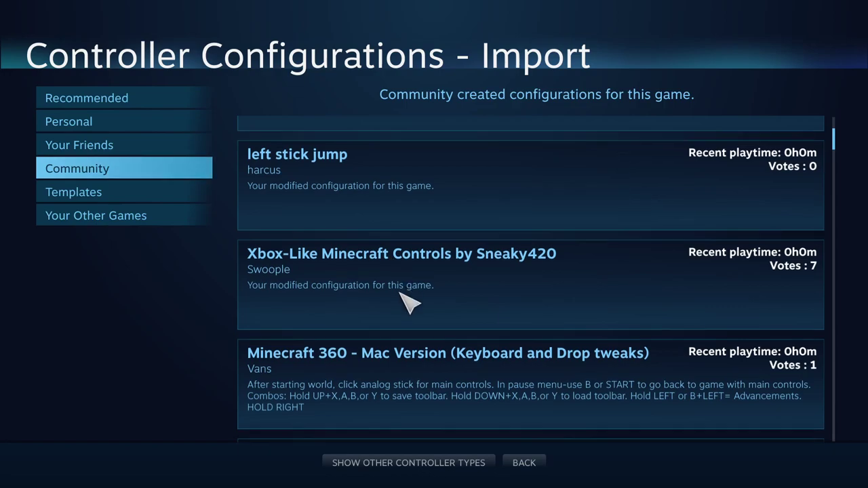
scroll(405, 296, "down", 5)
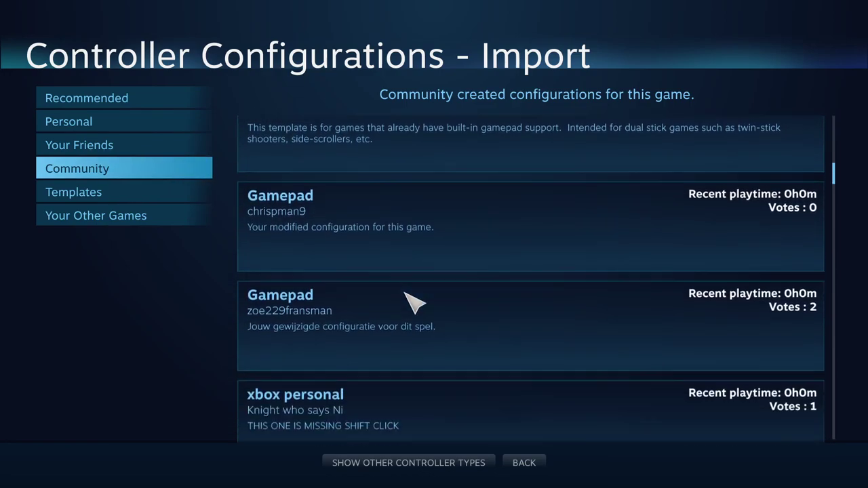
scroll(405, 297, "down", 5)
scroll(421, 335, "up", 8)
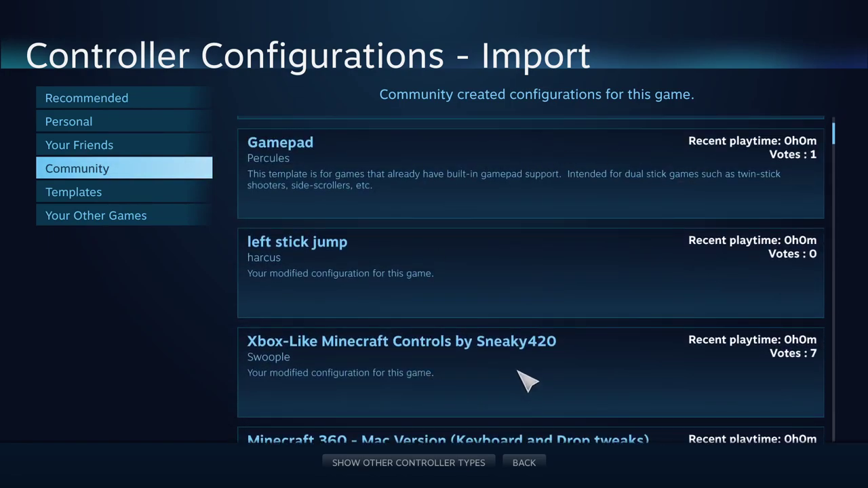
left_click(504, 398)
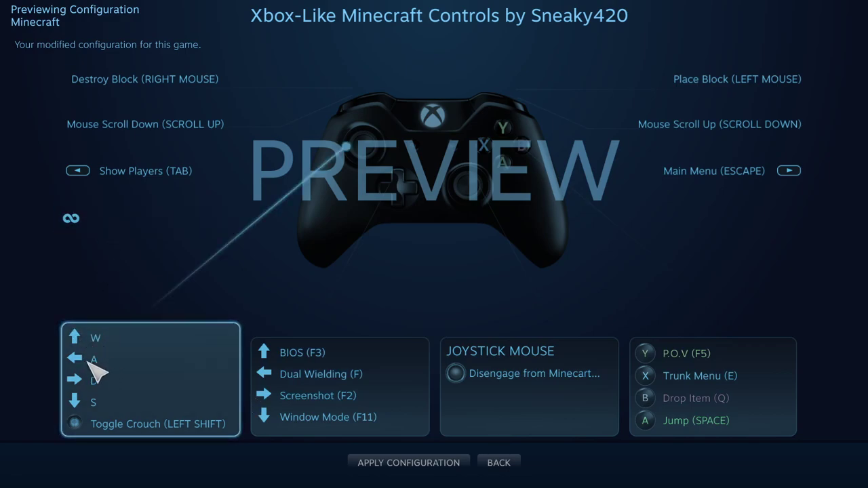
- Apply the Xbox-Like Minecraft Controls configuration, then launch Minecraft from its shortcut's PLAY tile
left_click(412, 463)
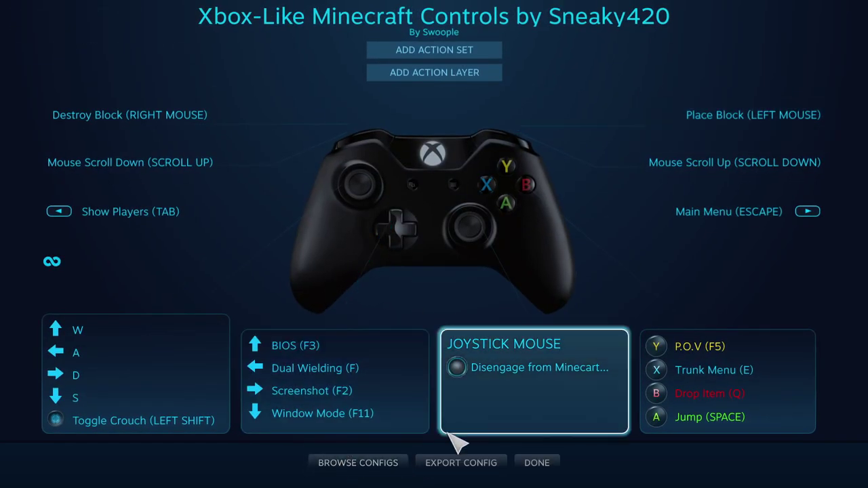
left_click(551, 464)
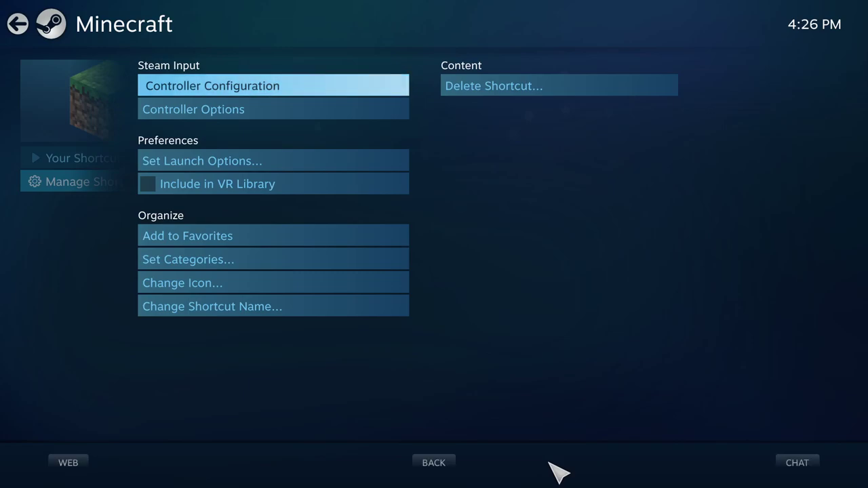
key("Down")
key("Down")
key("Up")
key("Up")
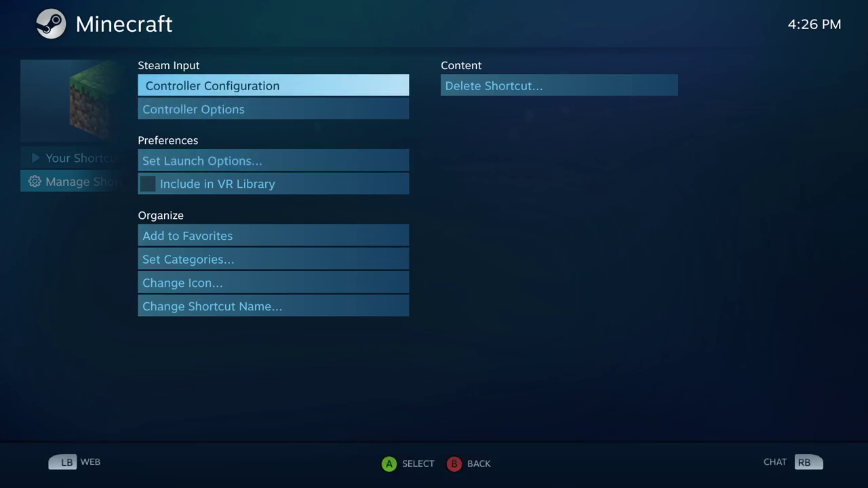
key("Left")
key("Up")
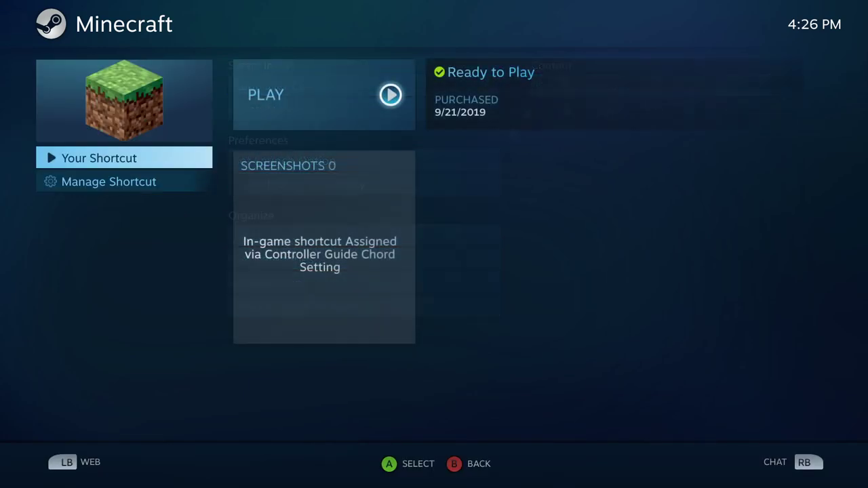
key("Right")
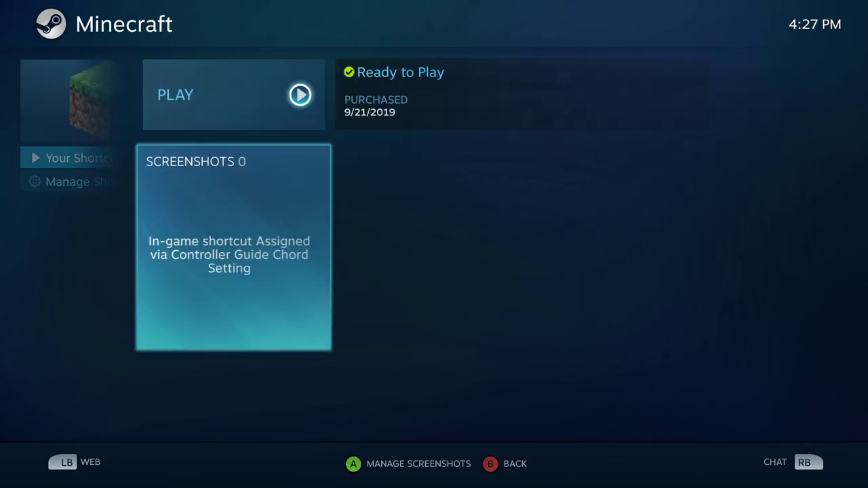
key("Up")
key("Left")
key("Right")
key("Return")
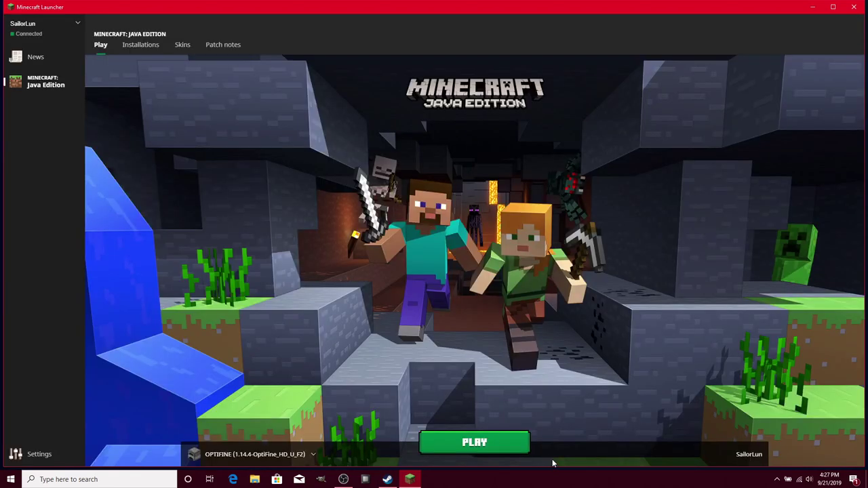
- Start Minecraft Java Edition from the Launcher's PLAY button to reach the title menu
left_click(494, 444)
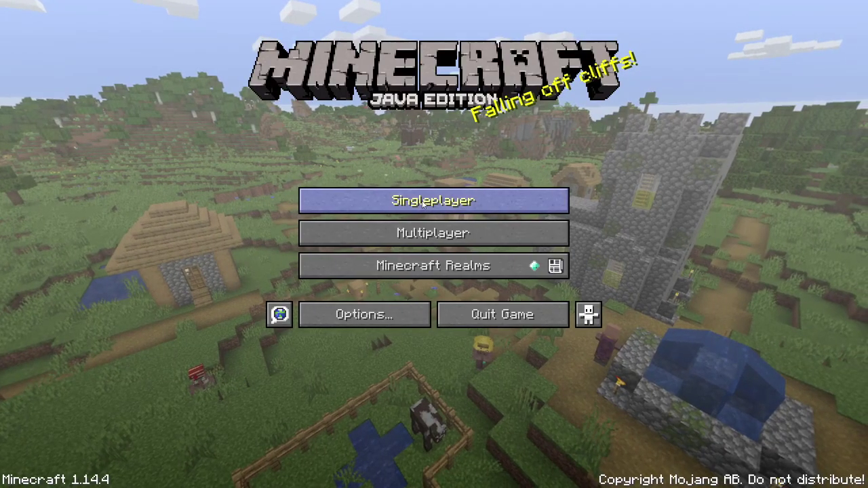
- Load the singleplayer world and walk past the armor stand out the door onto the grass
left_click(424, 205)
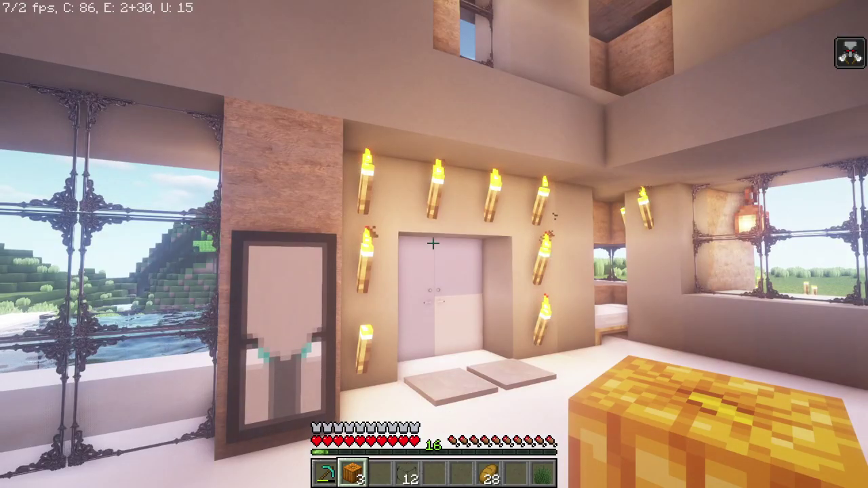
key("w")
key("w")
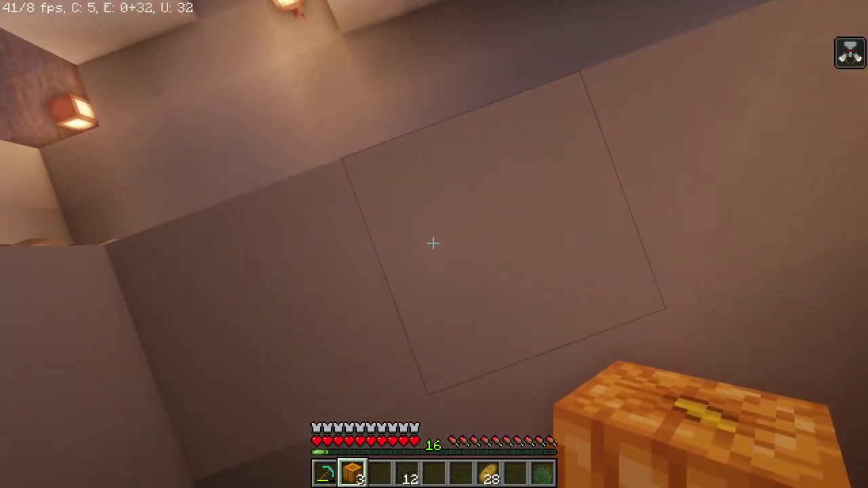
key("w")
key("w")
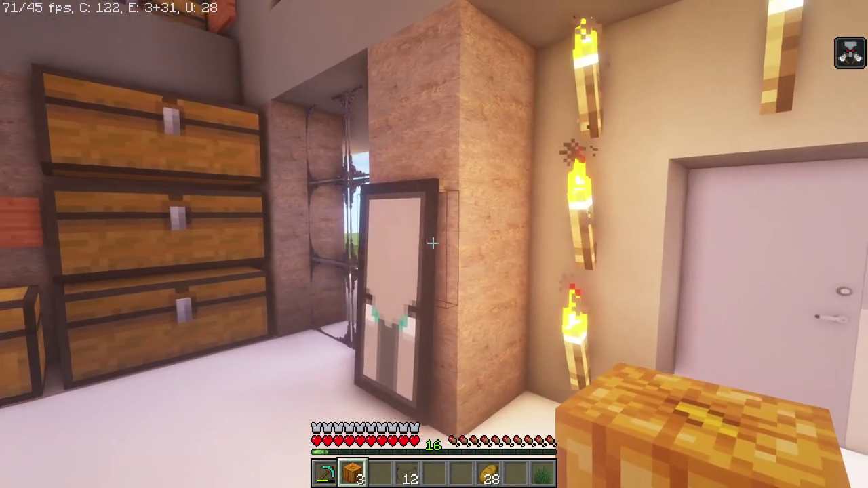
key("w")
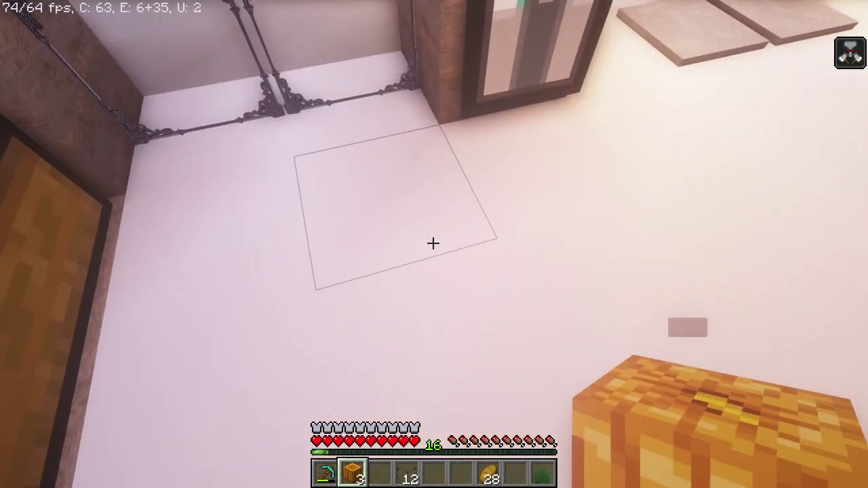
key("w")
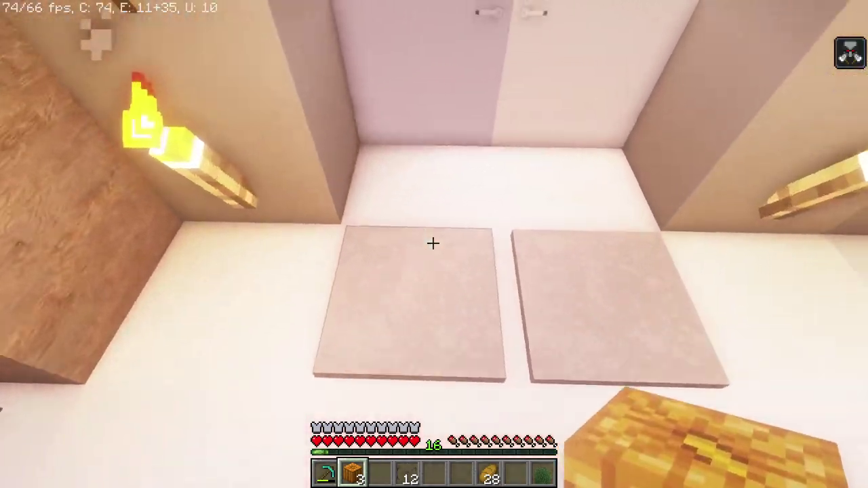
key("w")
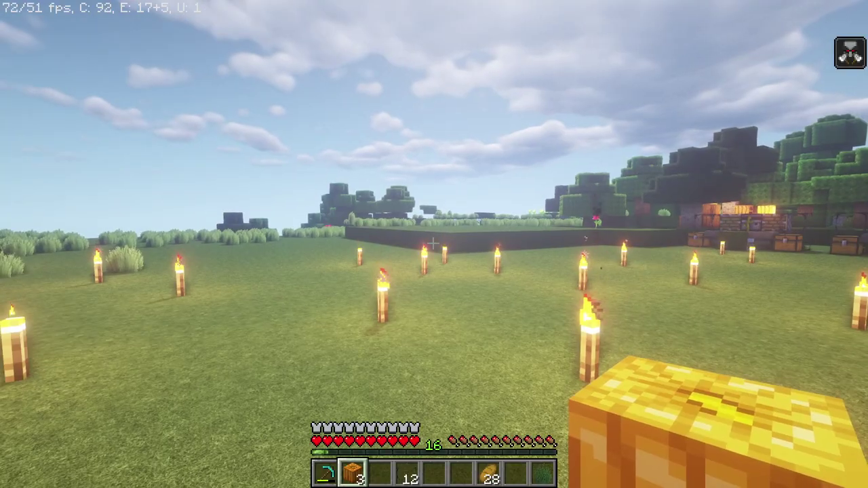
- Select the Diamond Pickaxe and cycle through the hotbar slots
key("1")
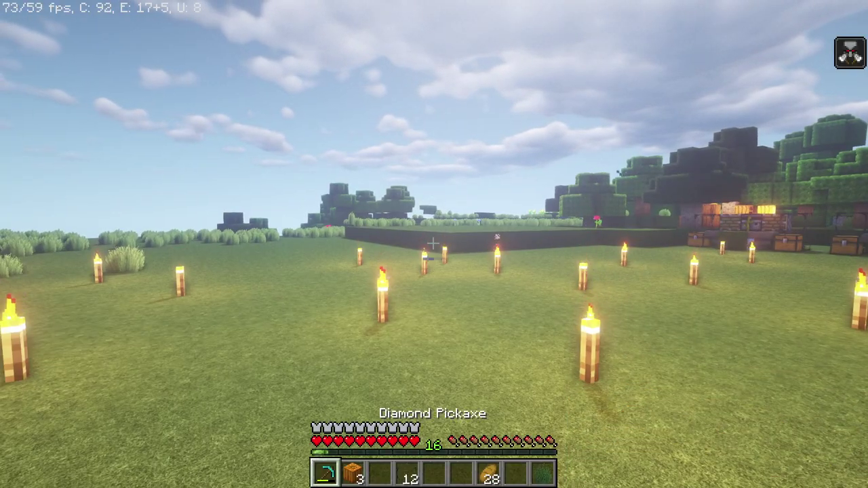
scroll(434, 244, "down", 2)
scroll(435, 244, "down", 1)
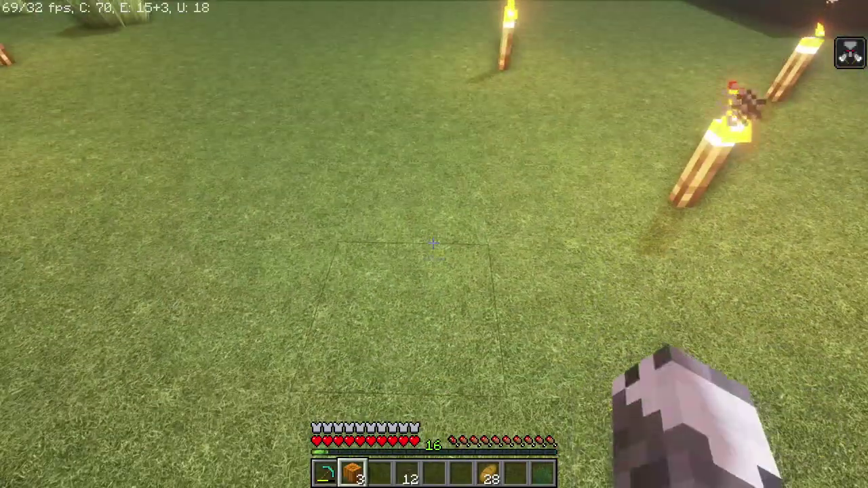